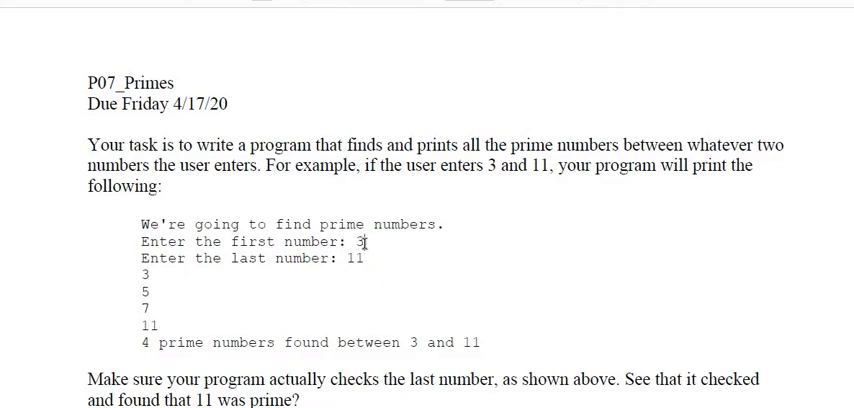
- Highlight the final 11 in the sample prime output, then clear the selection
left_click_drag(346, 258, 362, 259)
left_click(370, 303)
- Add print("We're going to find prime numbers.") as the welcome line in main.py
key("alt+Tab")
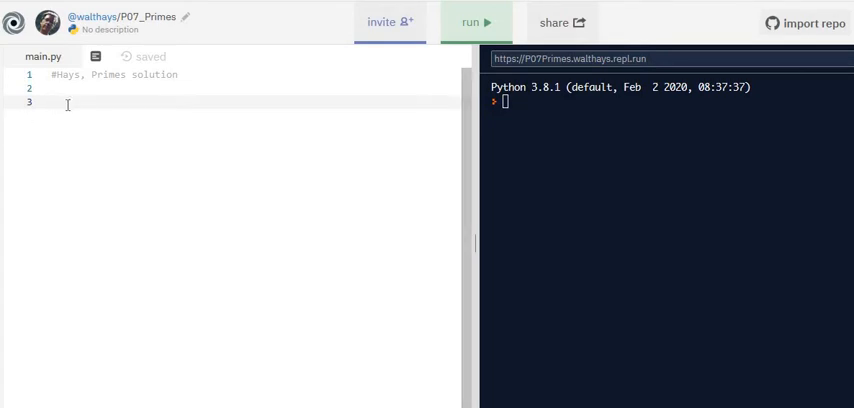
type("print(\"We're going to find prime numbers.\")")
key("Escape")
key("Return")
type("start = int")
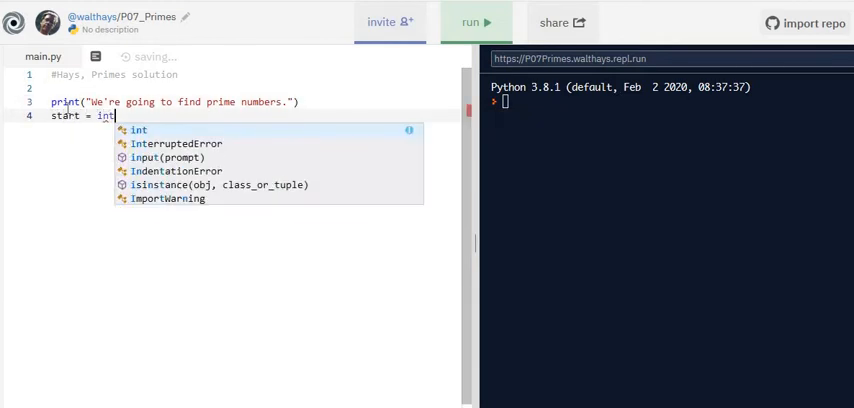
type("(intput()")
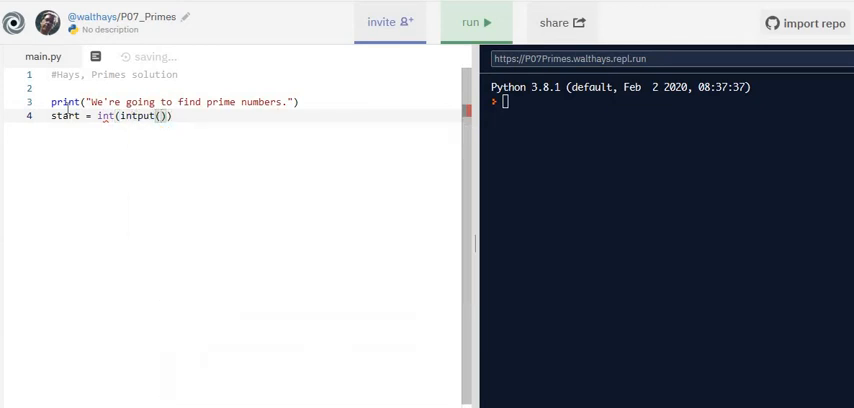
type("\"Enter the starting number:")
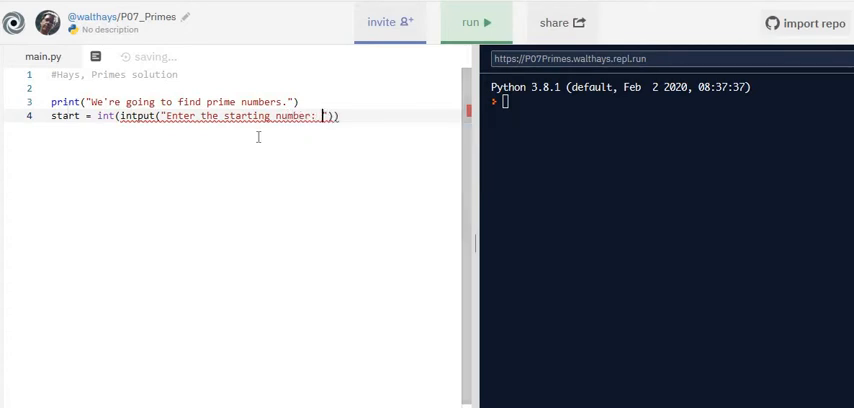
- Add start = int(input("Enter the starting number: ")), fixing the intput typo
left_click(120, 116)
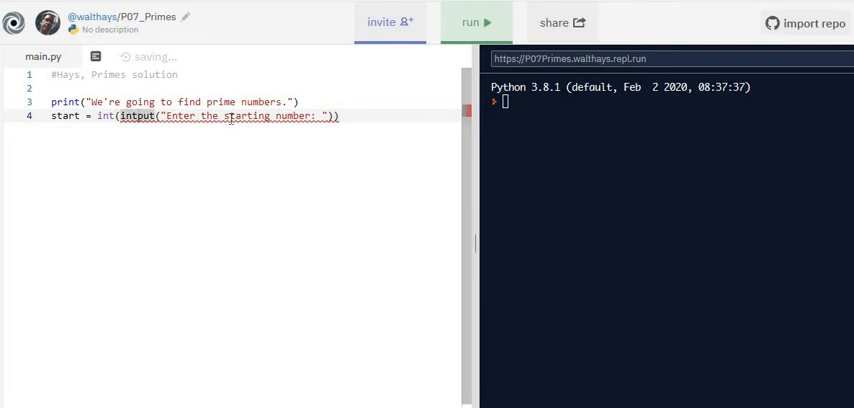
key("BackSpace")
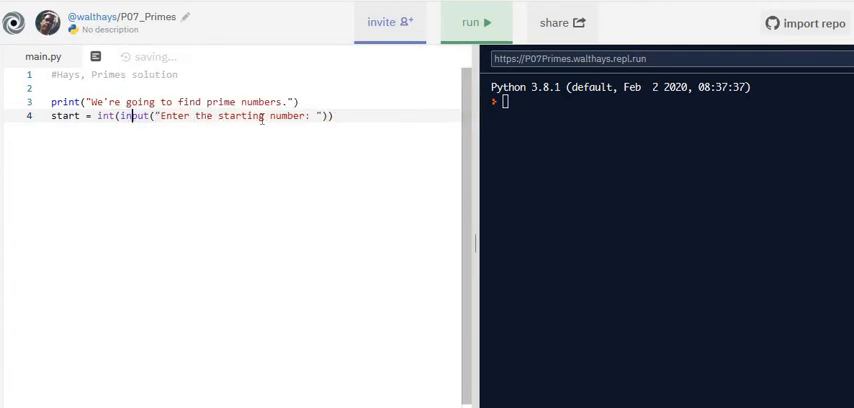
left_click(342, 116)
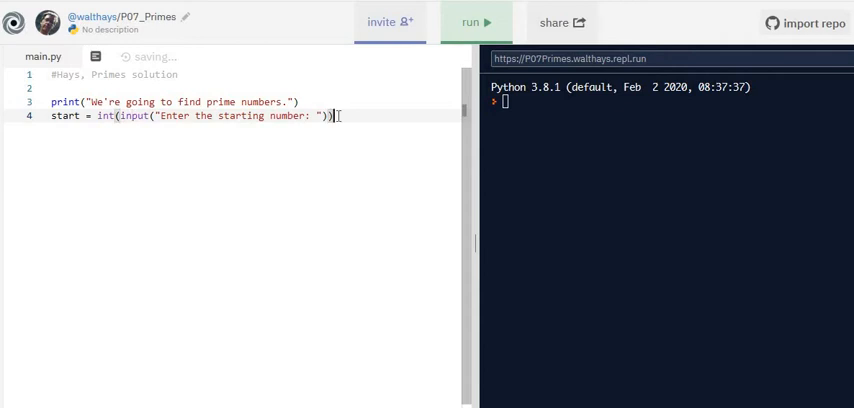
key("Return")
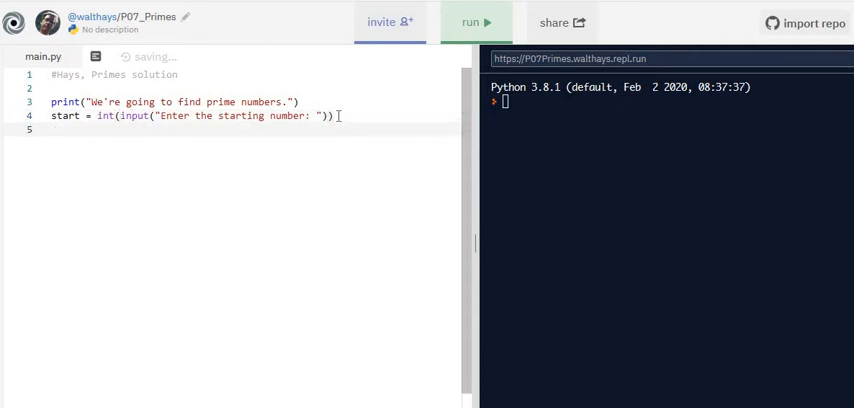
type("end")
type("ing")
- Add finish = int(input("Enter the last number: ")) in place of 'end', then count = 0
key("BackSpace")
key("BackSpace")
key("BackSpace")
key("BackSpace")
key("BackSpace")
key("BackSpace")
key("BackSpace")
type("finish = in")
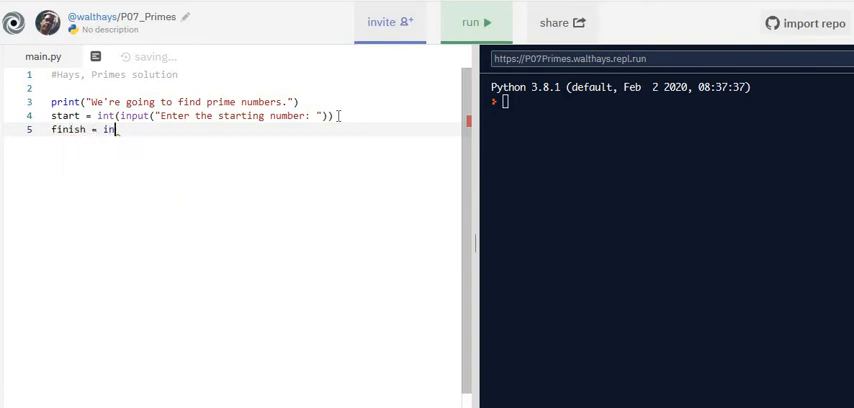
type("t(input()")
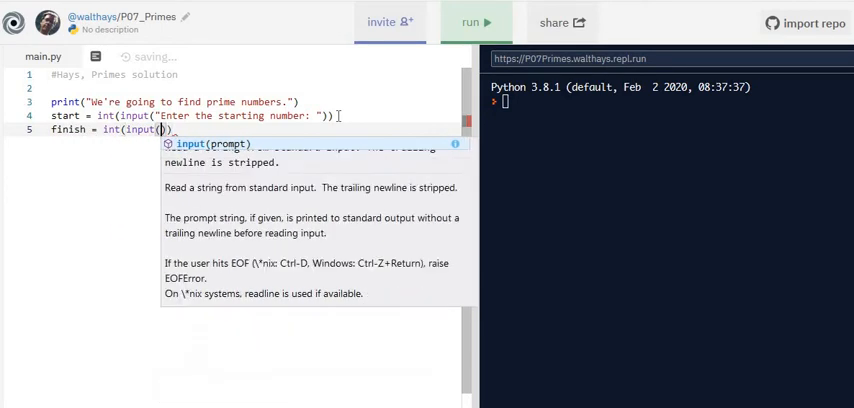
type("\"Enter the ")
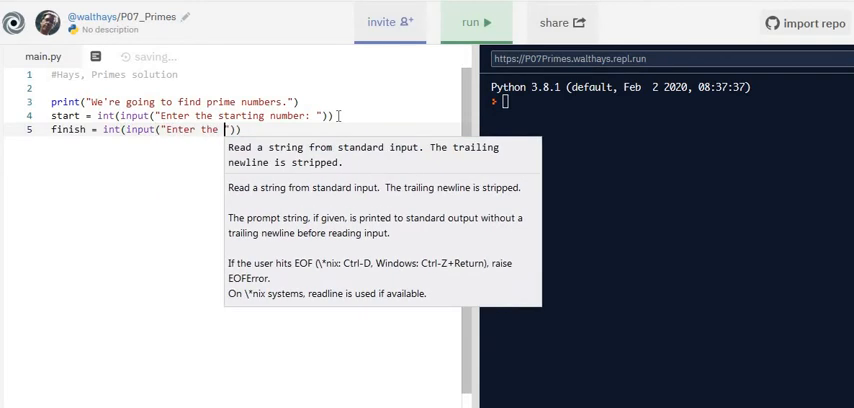
type("last numb")
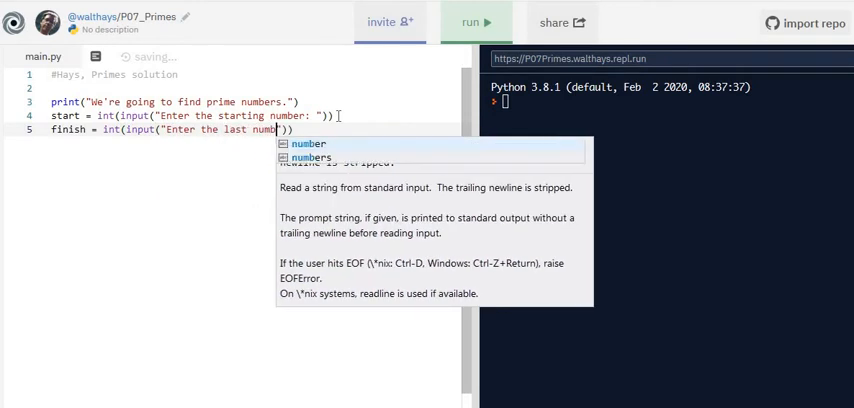
type("er:")
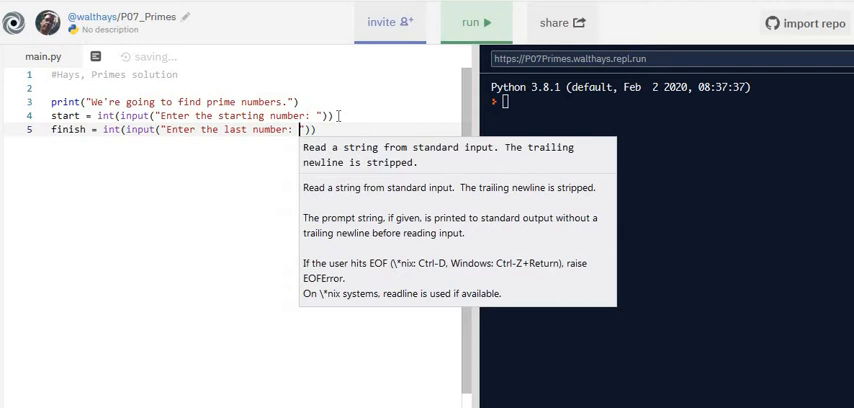
left_click(348, 125)
key("Return")
type("count ")
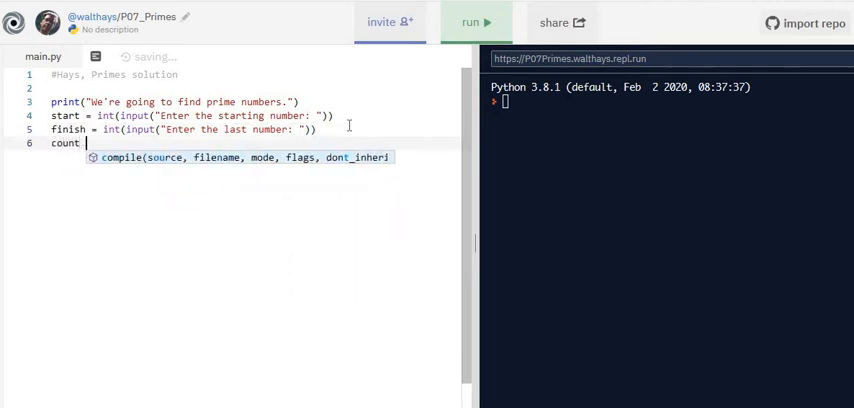
type("= 0")
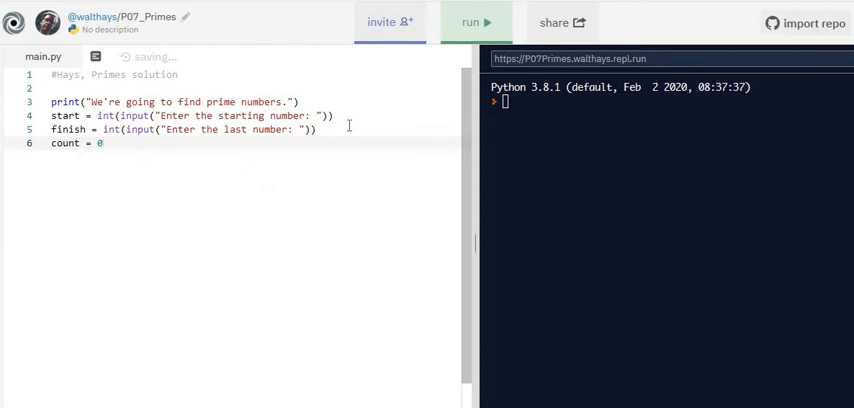
key("Return")
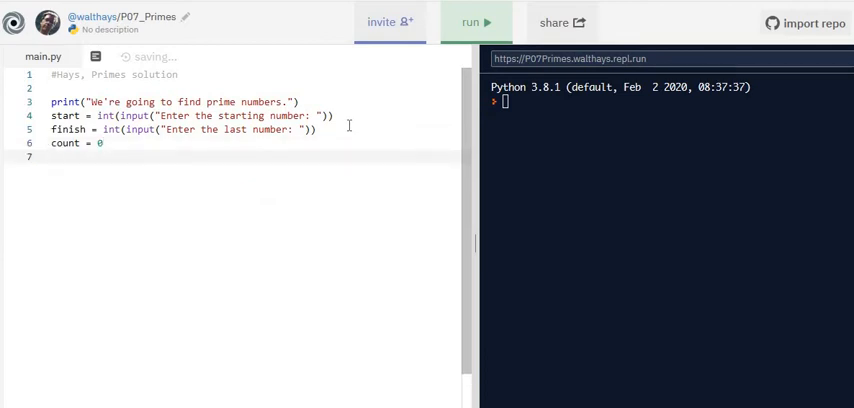
type("for num")
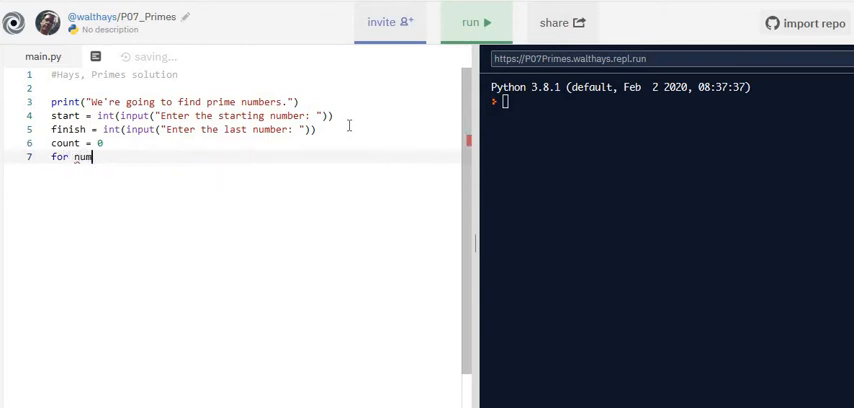
type(" in range(")
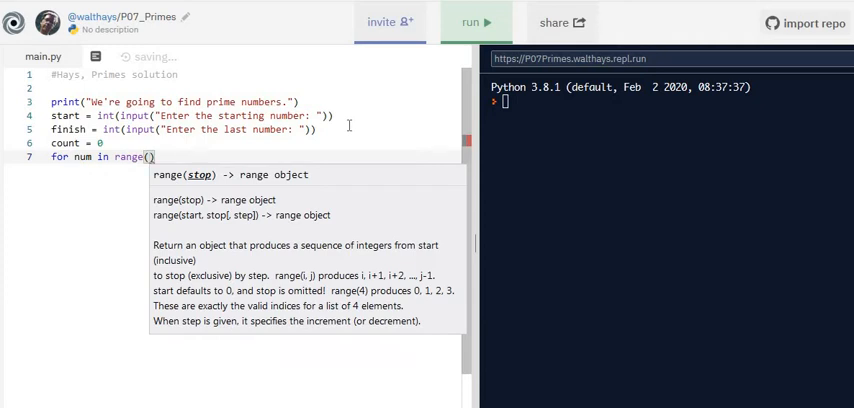
type("start,finish")
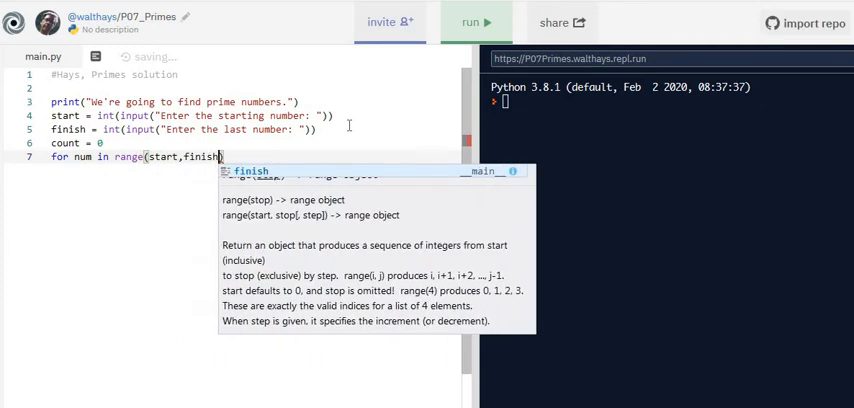
type("+1")
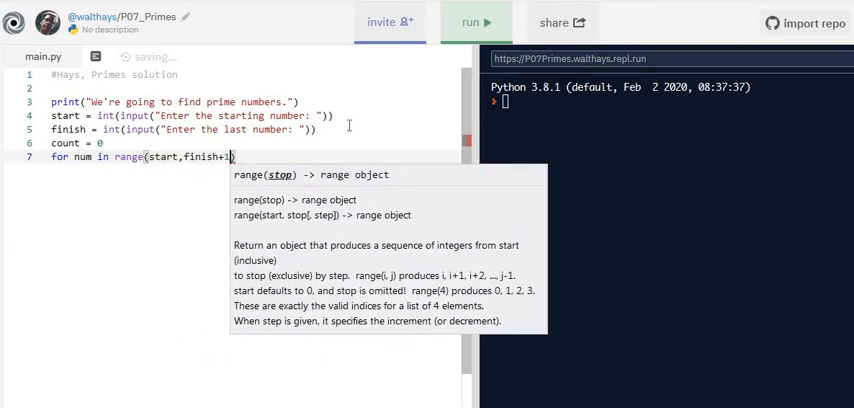
type("):")
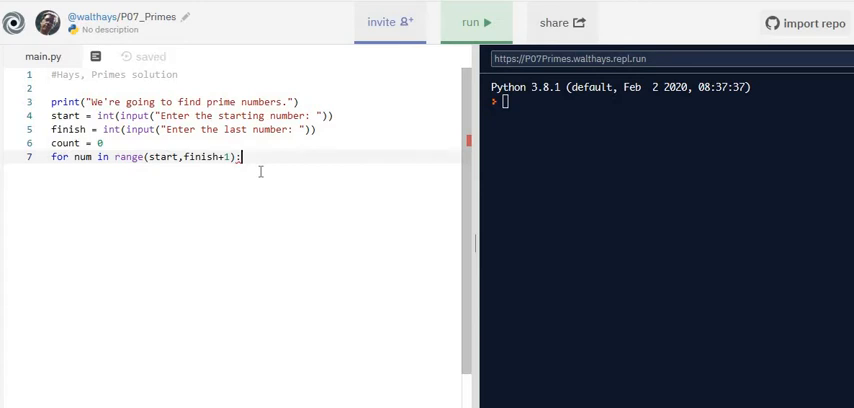
- Write 'for num in range(start,finish+1):' on line 7 and begin its indented body
key("Return")
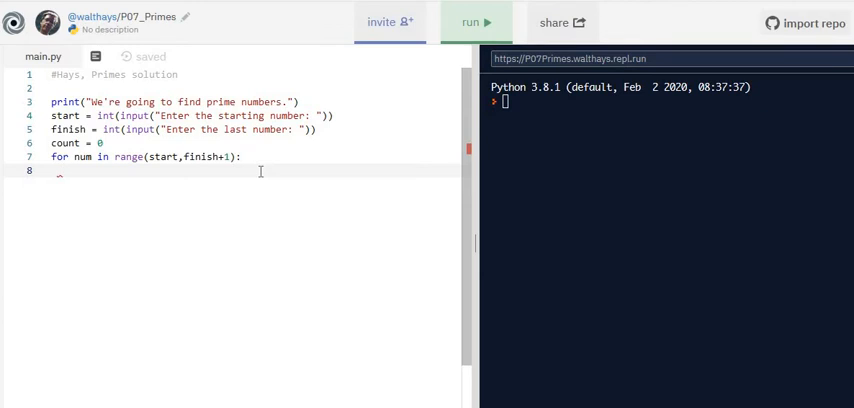
type("factor")
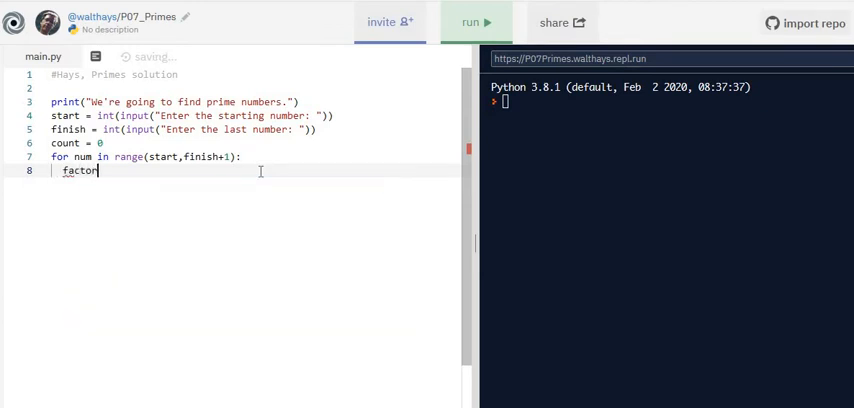
type("s=0")
- Inside the loop add factors=0 and a nested 'for x in range(1,num+1):'
key("Return")
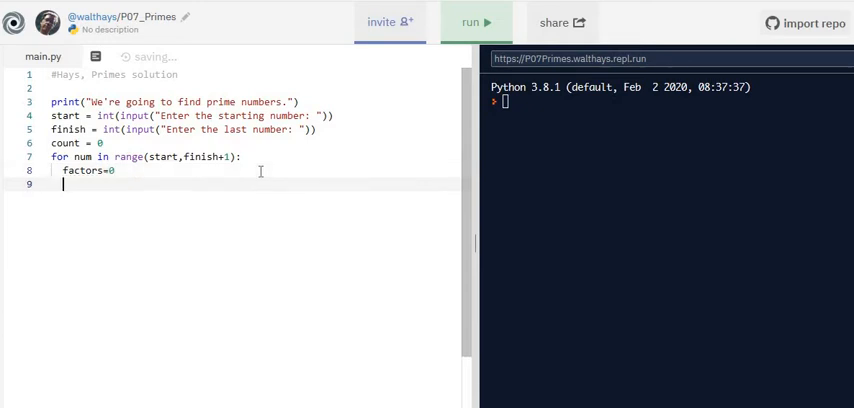
type("for x in range(1")
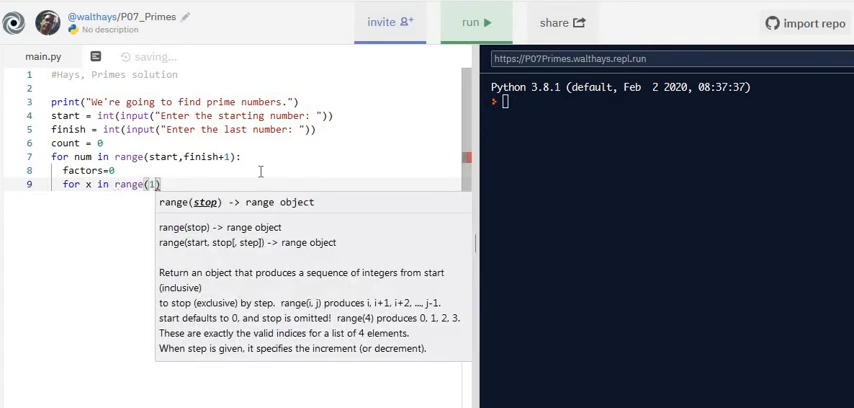
type(",num+1)")
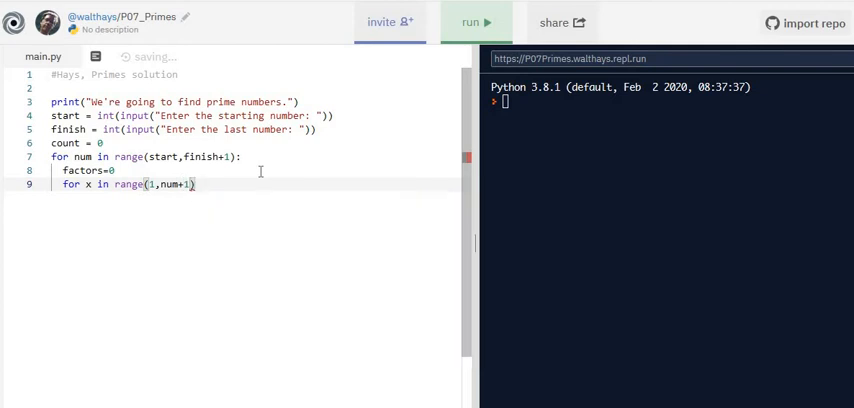
type(":")
key("Return")
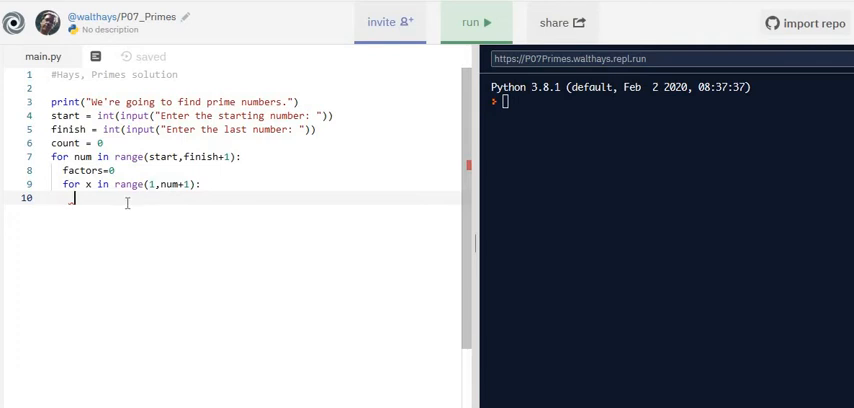
type("if")
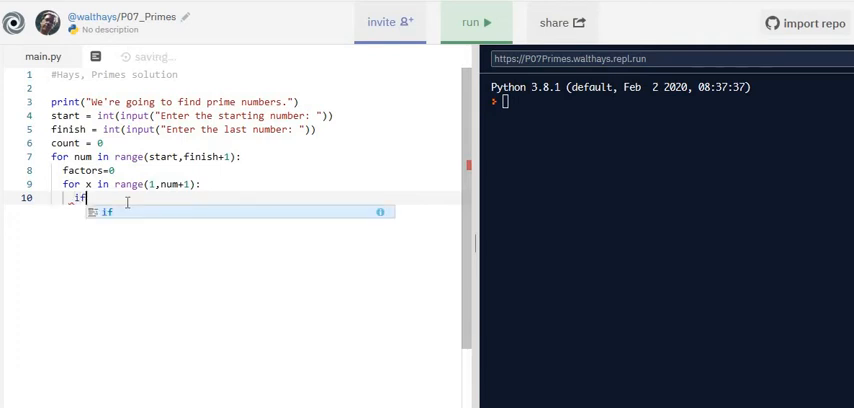
type("(num%")
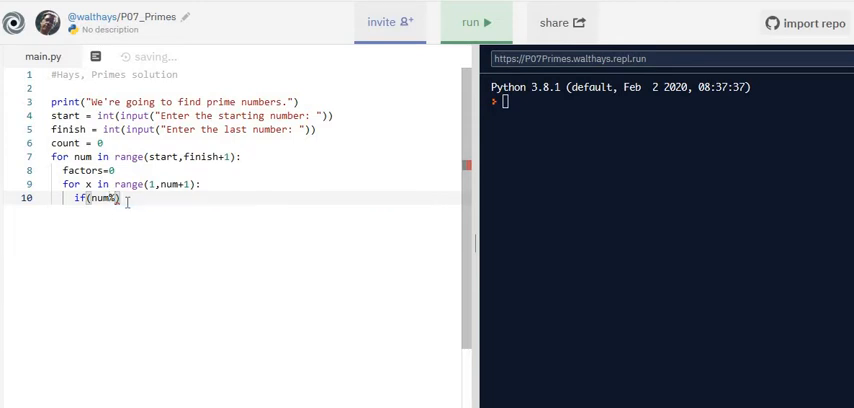
type("x==0")
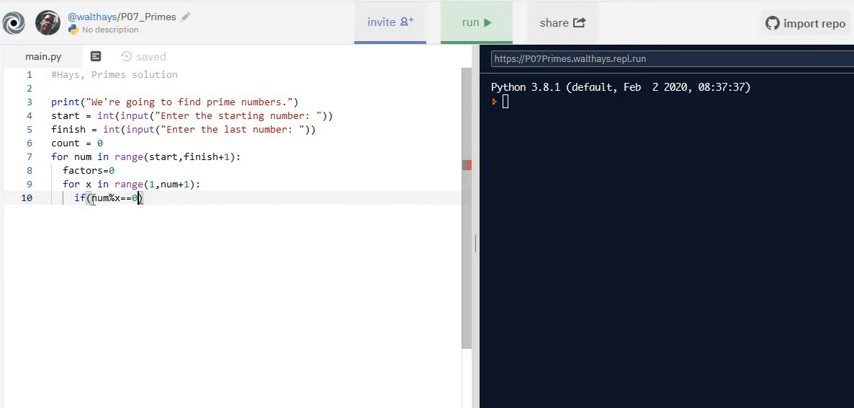
- Add 'if num%x==0:' without parentheses and 'factors=factors+1', then outdent to the outer loop
left_click(91, 198)
key("BackSpace")
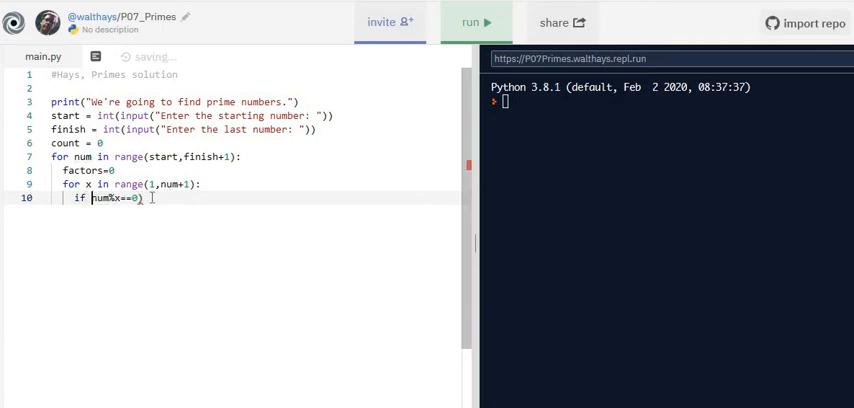
key("BackSpace")
type(":")
key("Return")
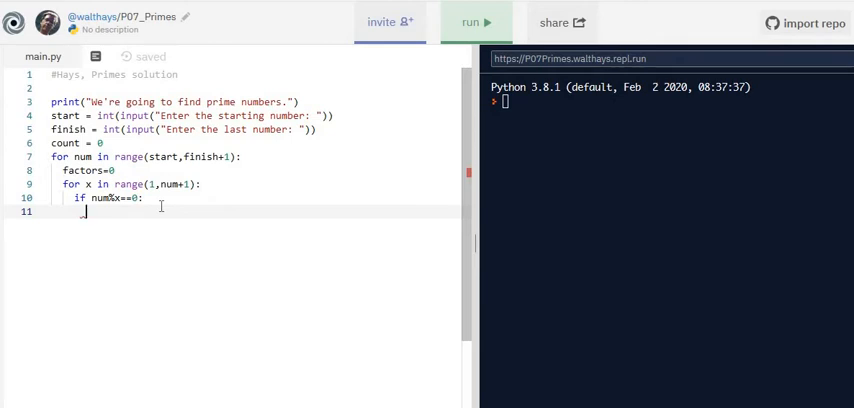
type("factors")
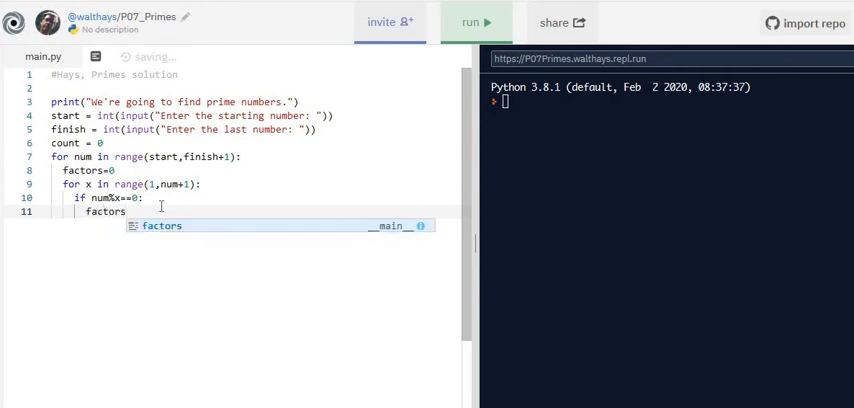
type("=factors")
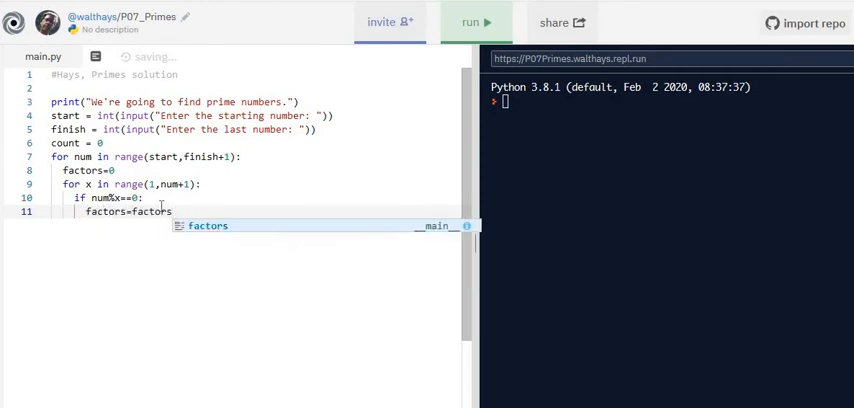
type("+1")
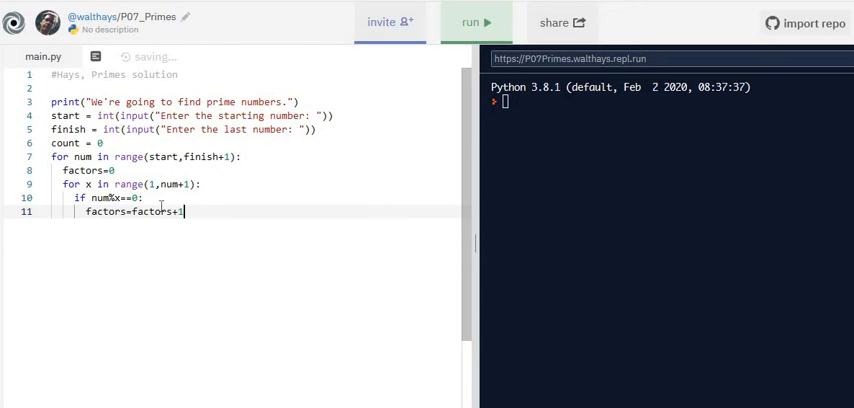
key("Return")
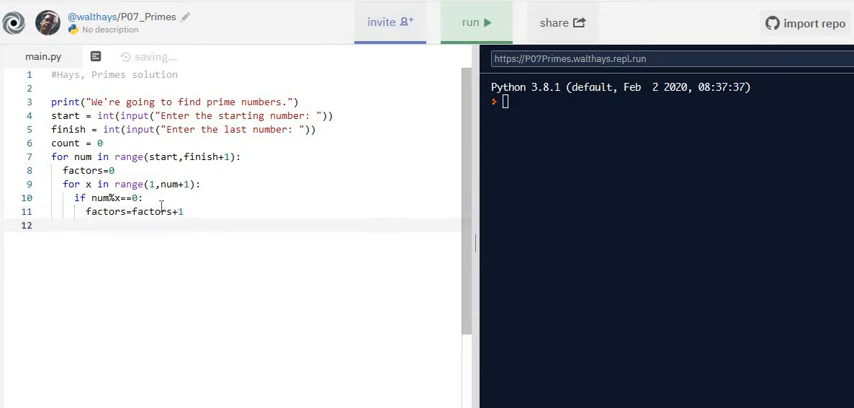
key("BackSpace")
key("BackSpace")
type("if(")
- Add 'if factors ==2:' with print(num) and count=count+1 in its body
key("BackSpace")
type("factors ")
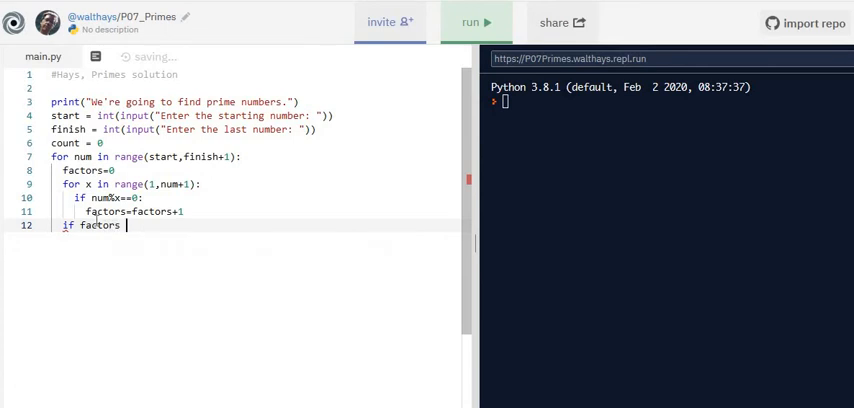
type("==2:")
key("Return")
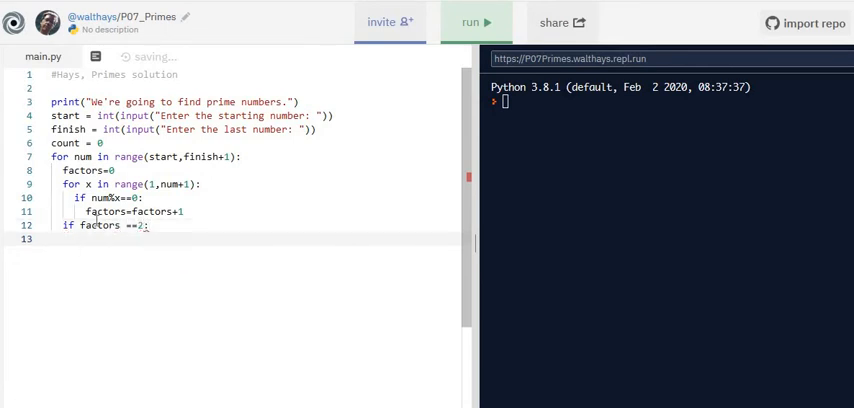
type("print(num)")
key("Return")
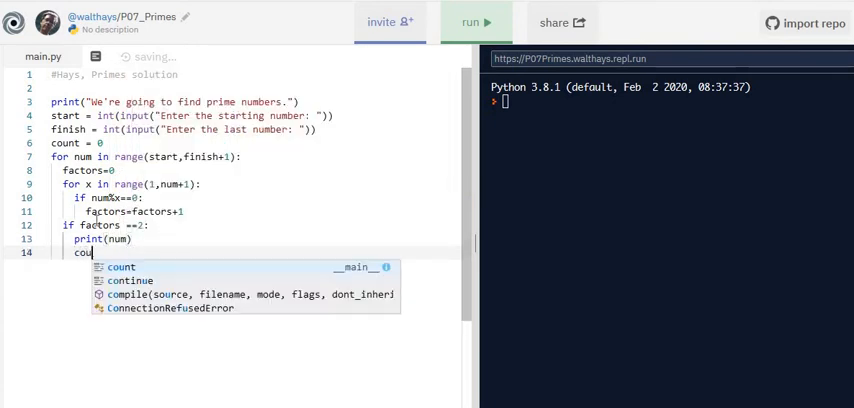
type("count=count+1")
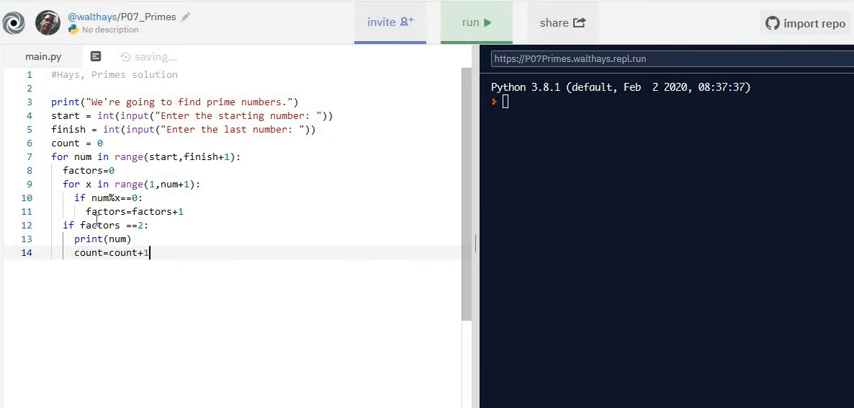
- Review the nested loops and space the condition to read 'factors == 2:'
left_click(53, 157)
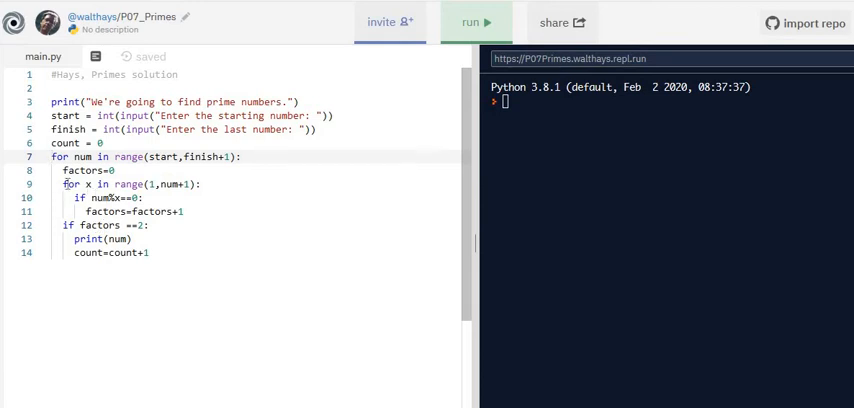
left_click_drag(62, 184, 217, 211)
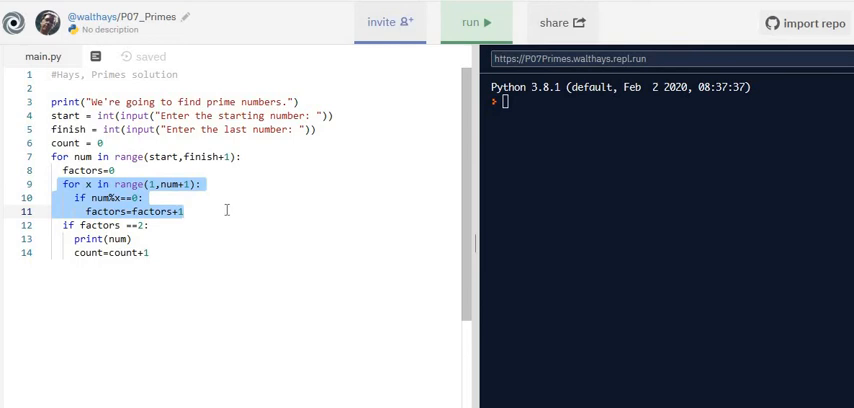
left_click(140, 225)
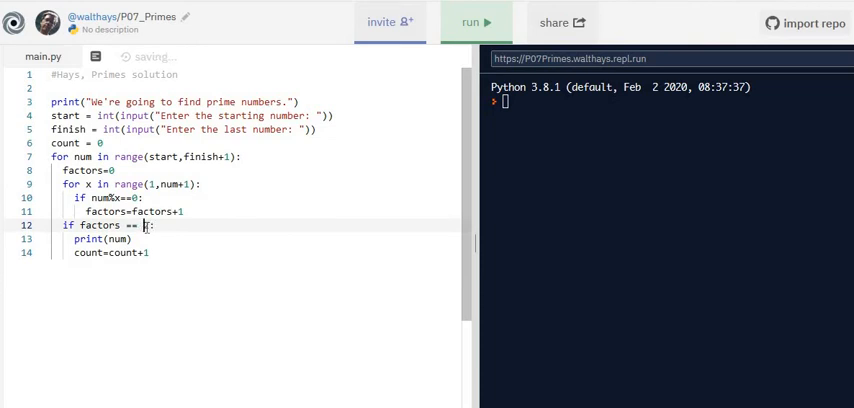
left_click(170, 227)
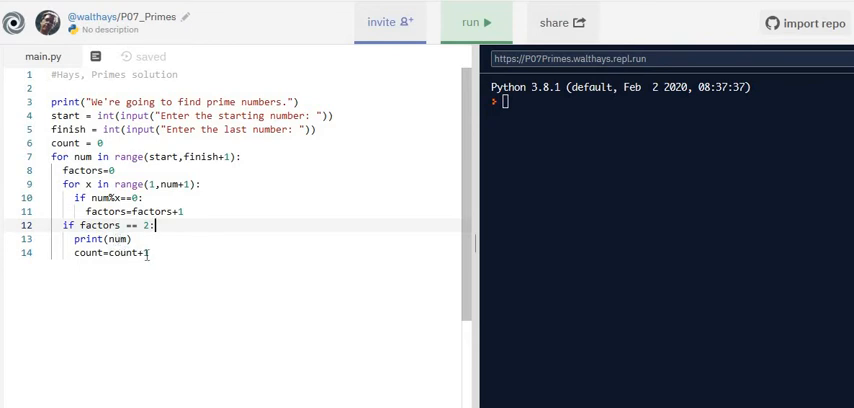
- Add unindented print(count,"prime numbers found between",start,"and",finish) on line 15
left_click(153, 253)
key("Return")
key("BackSpace")
key("BackSpace")
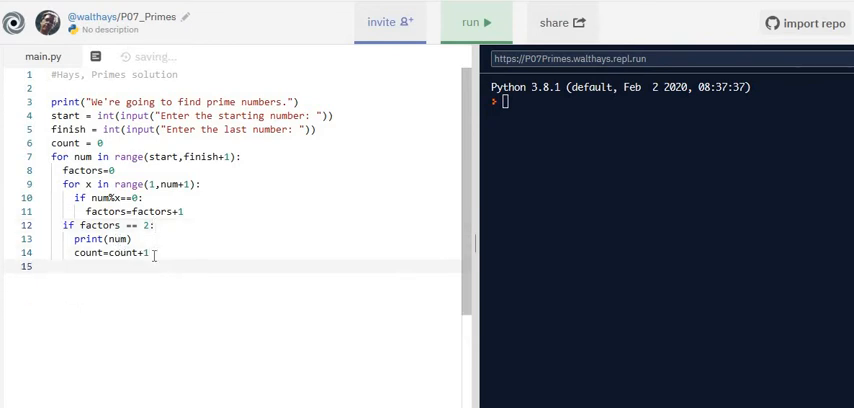
type("print(c")
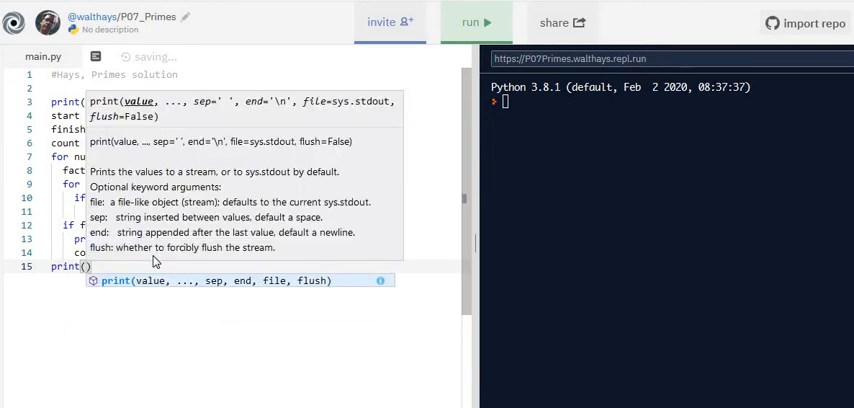
type("ount,\"prime numbers found i")
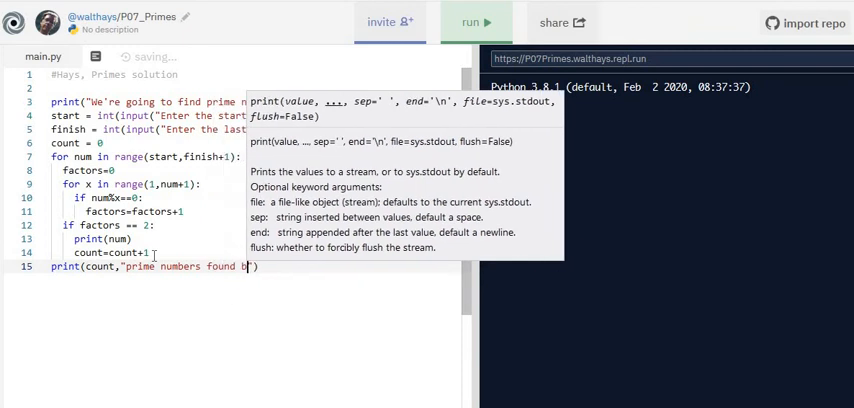
key("BackSpace")
type("between")
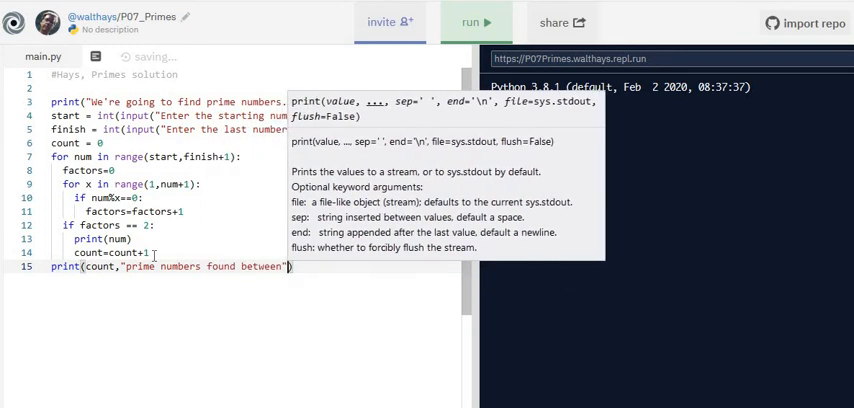
type("\",start,\"and\",finish")
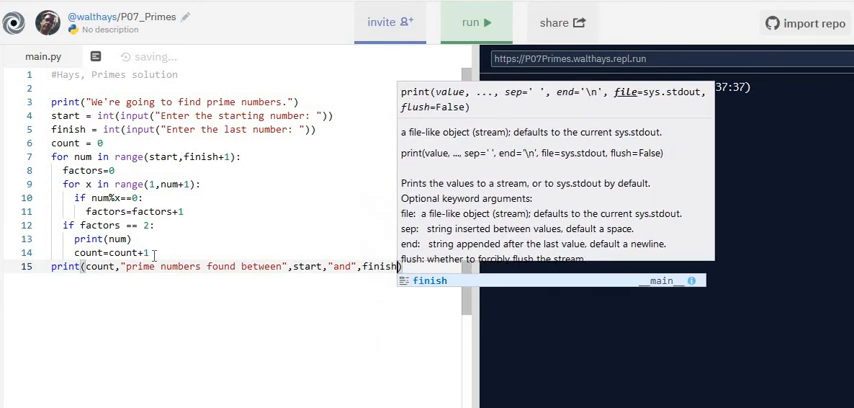
type(")")
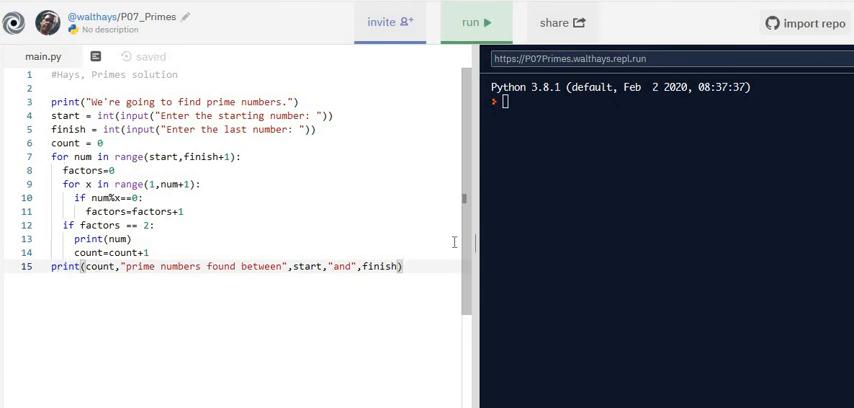
- Run the program with 3 and 11, getting primes 3, 5, 7, 11 and count 4, then view the assignment
left_click(476, 22)
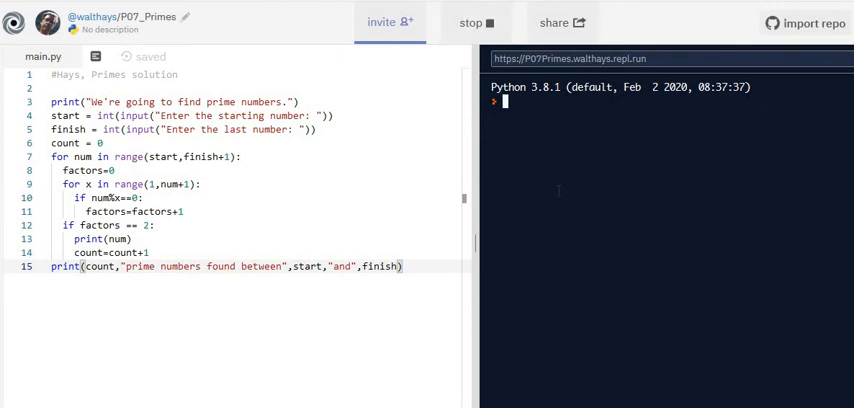
type("3")
key("Return")
type("11")
key("Return")
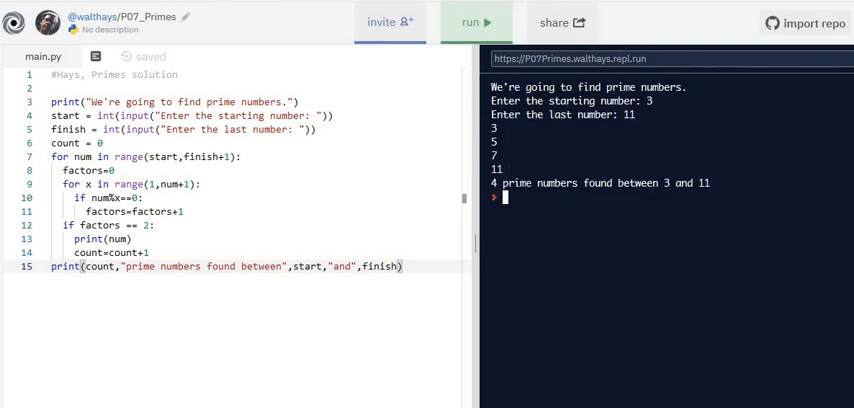
key("alt+Tab")
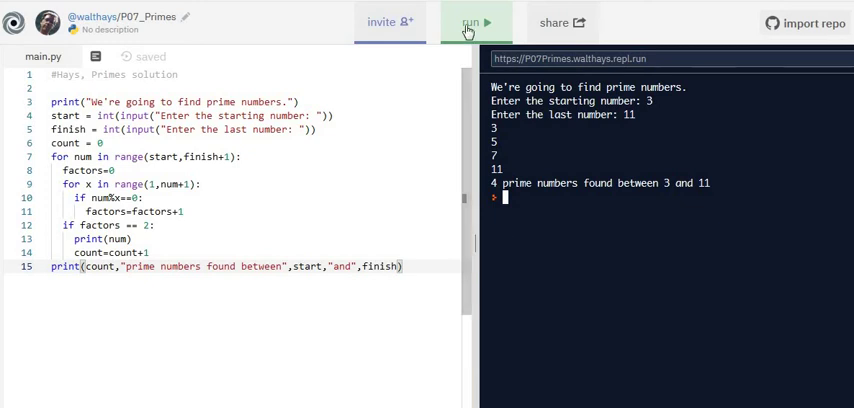
- Rerun the program with 1111 and 1193, listing ten primes and a count of 10
left_click(470, 22)
type("1111")
key("Return")
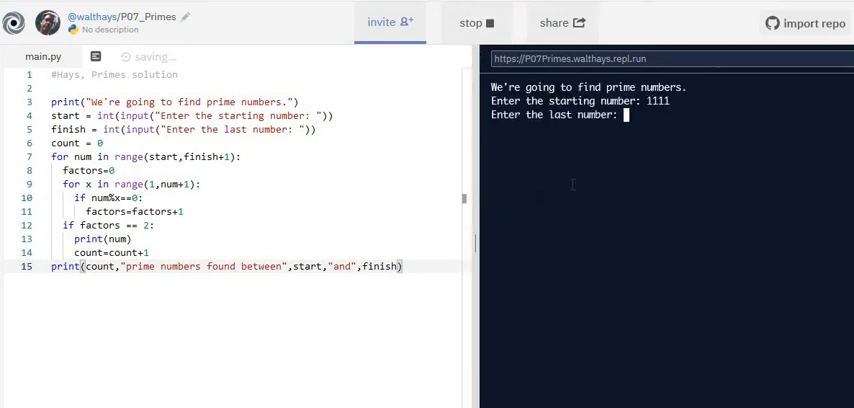
type("1193")
key("Return")
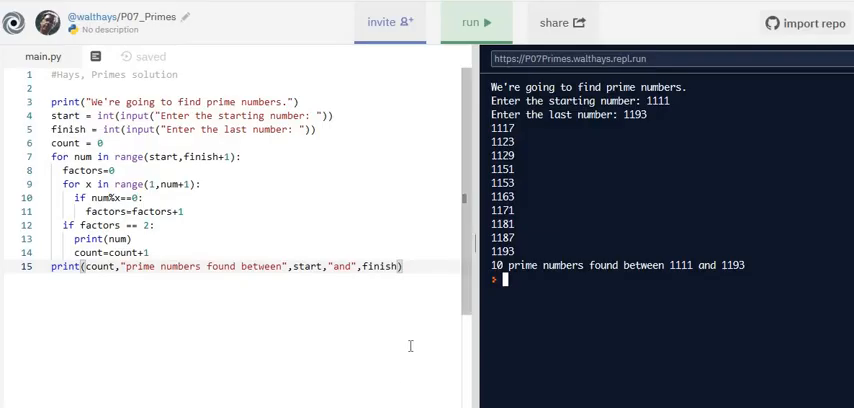
- Copy the project's share link from the Share popup and dismiss it
left_click(566, 22)
left_click(605, 205)
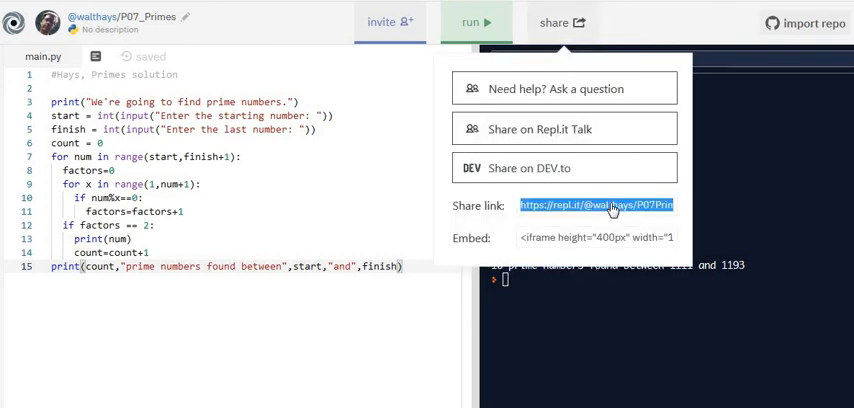
right_click(612, 208)
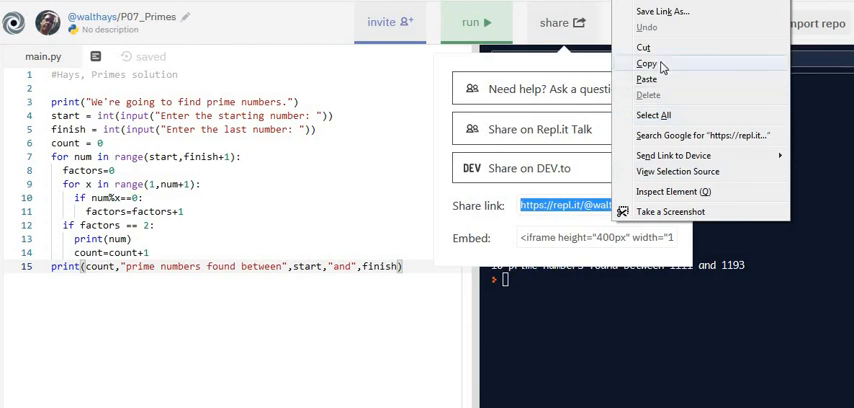
left_click(655, 116)
left_click(395, 305)
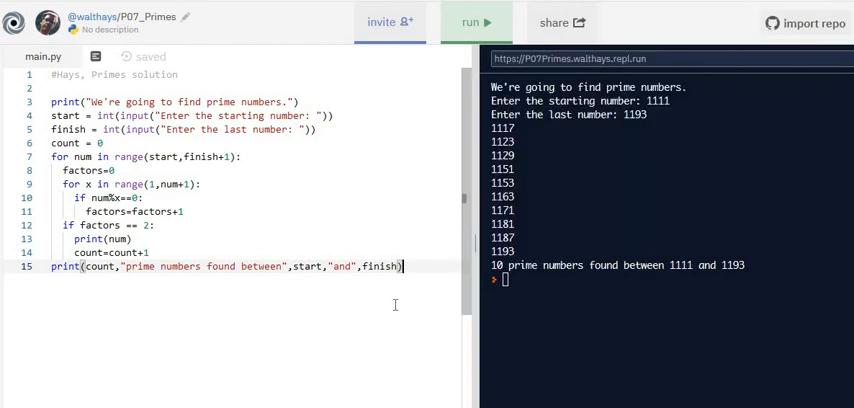